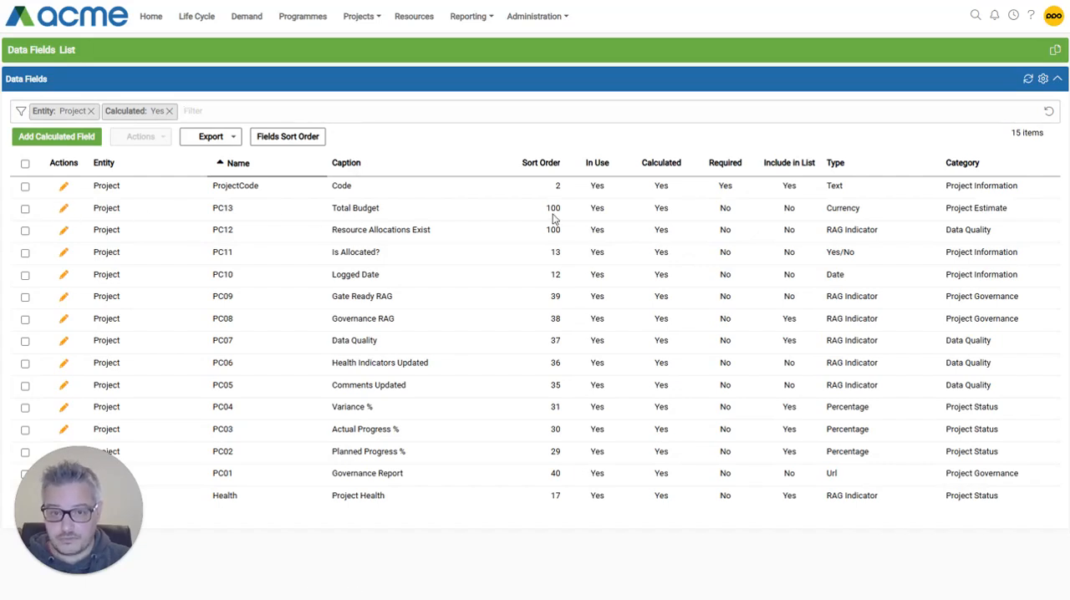
# - Open the Total Budget calculated project field and examine how its formula sums the cost budgets
pyautogui.click(347, 214)
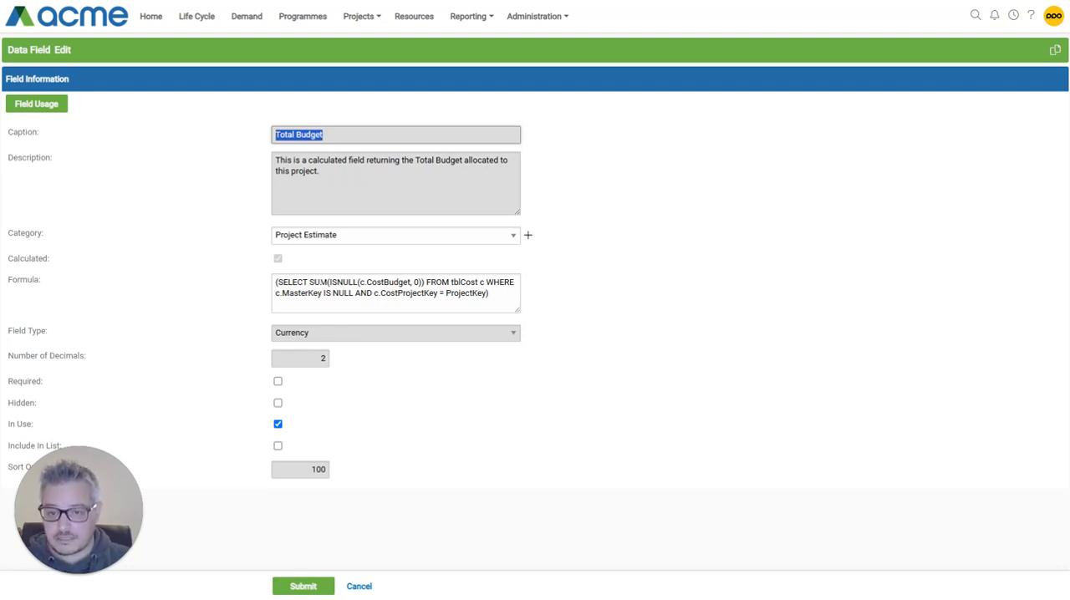
pyautogui.doubleClick(323, 282)
pyautogui.doubleClick(395, 282)
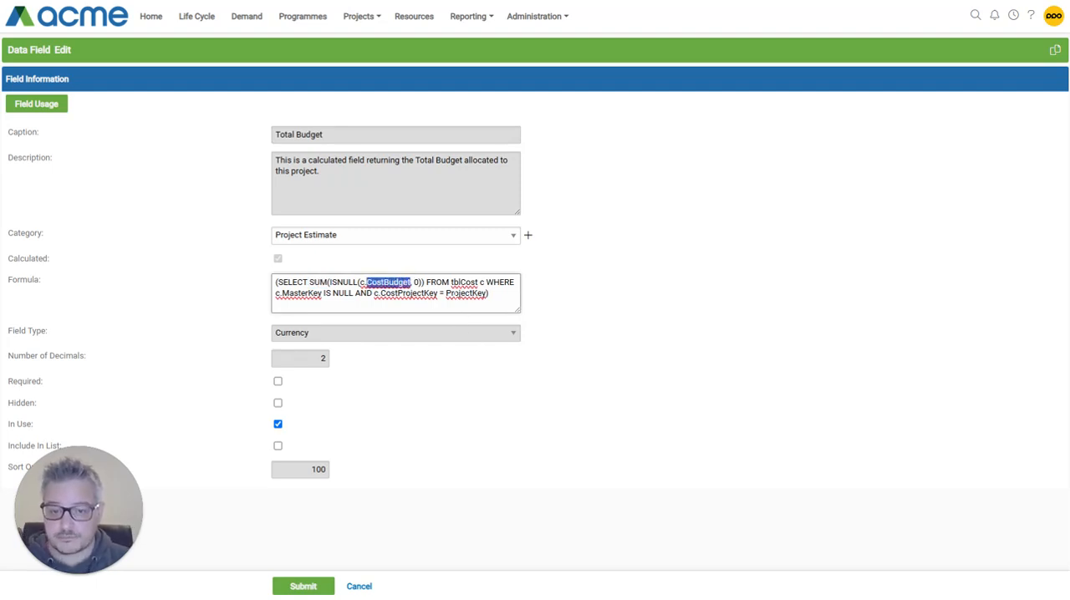
pyautogui.click(490, 295)
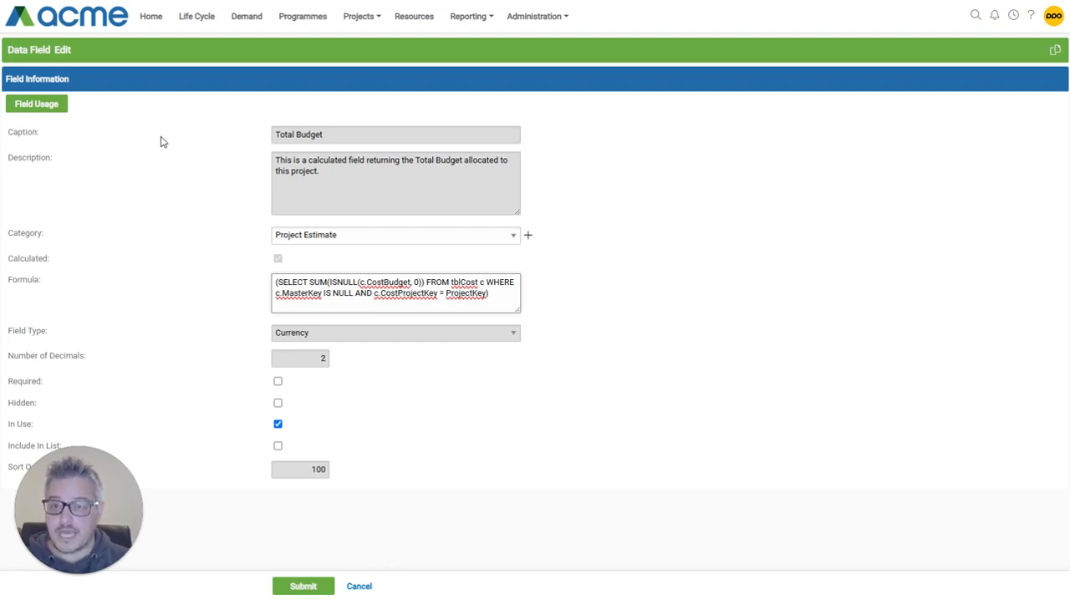
# - Open the home page's Management Dashboard for editing and add an empty panel below the existing key metrics
pyautogui.click(148, 17)
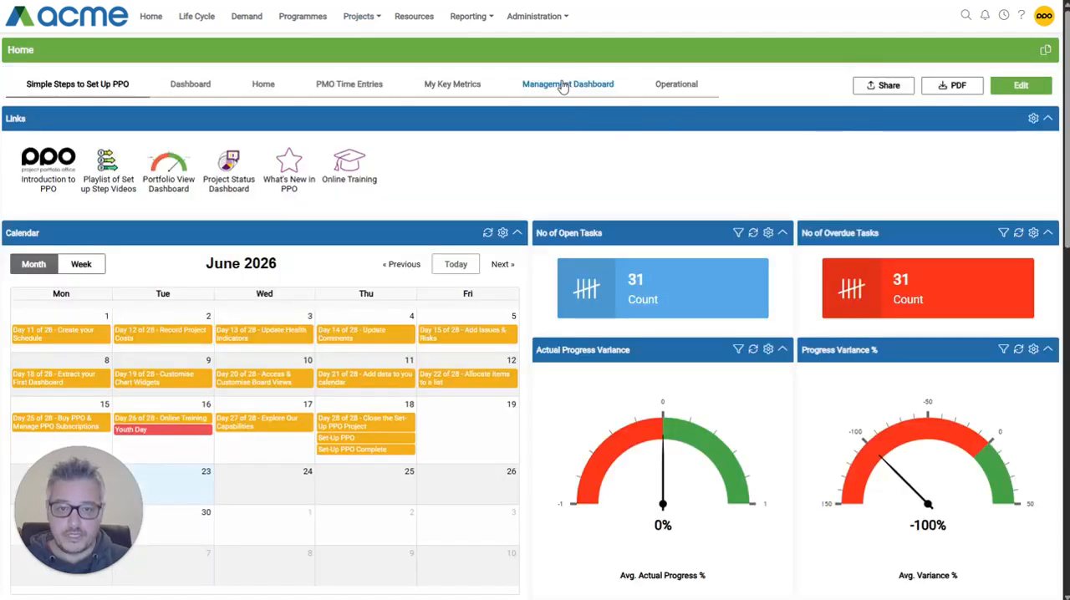
pyautogui.click(563, 87)
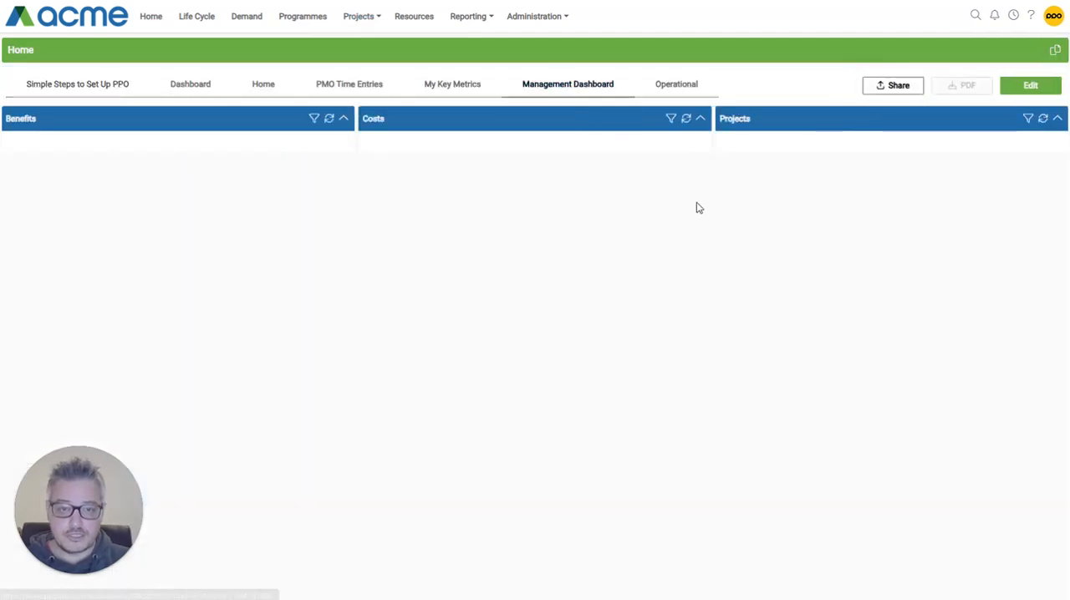
pyautogui.click(1030, 87)
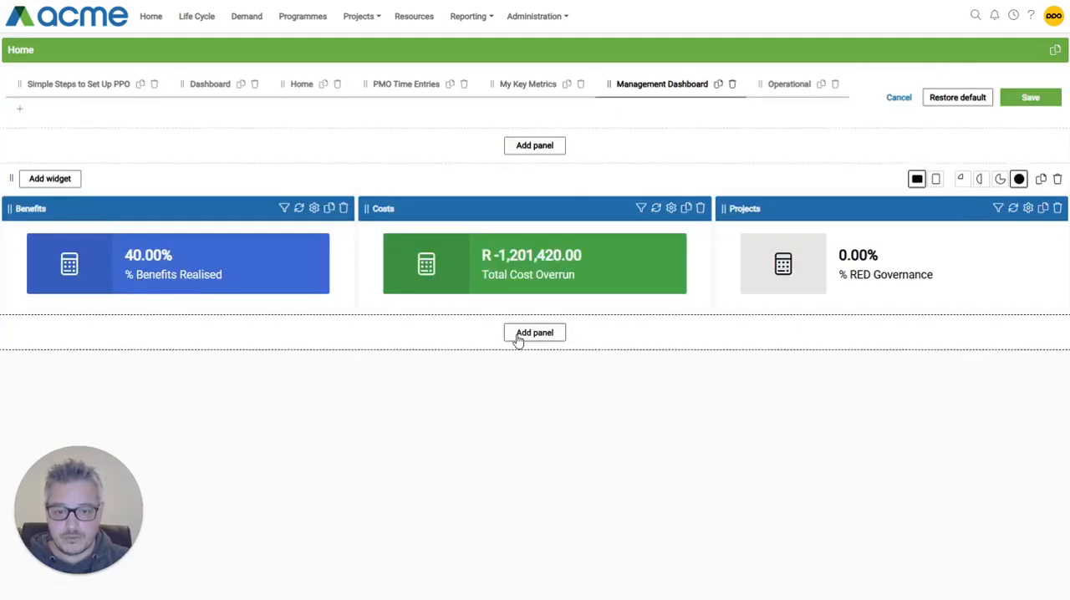
pyautogui.click(518, 334)
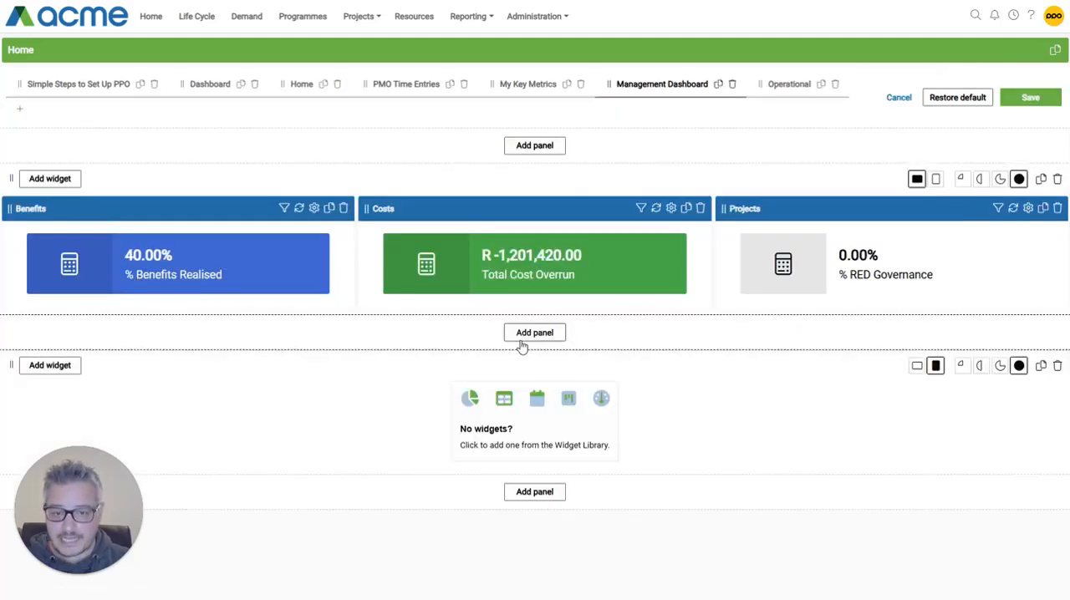
# - Add a Key Metric widget for Projects to the new panel and save the dashboard
pyautogui.click(504, 444)
pyautogui.click(362, 282)
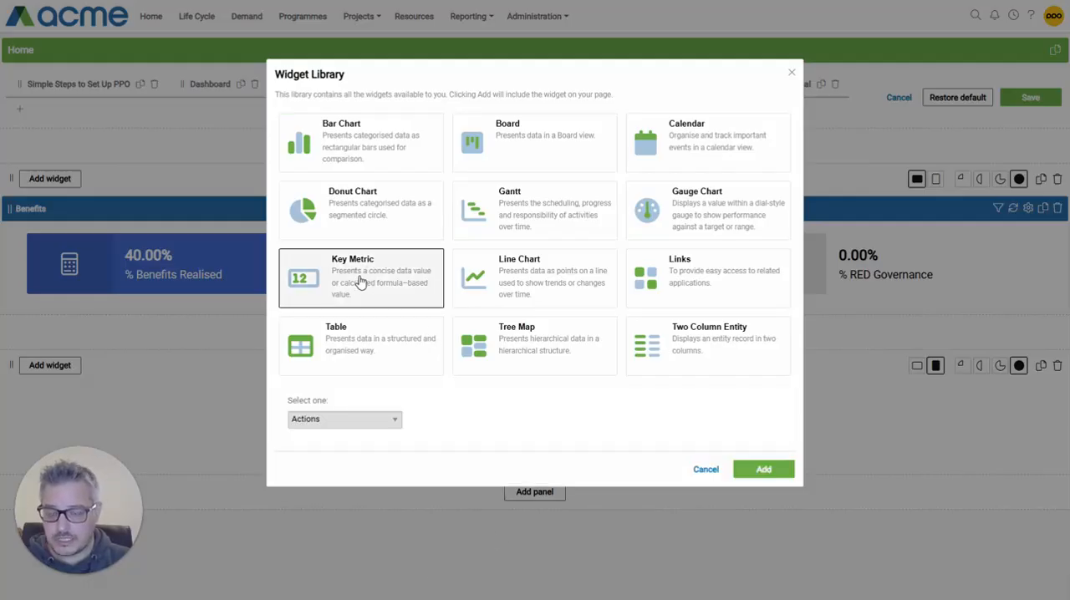
pyautogui.click(324, 419)
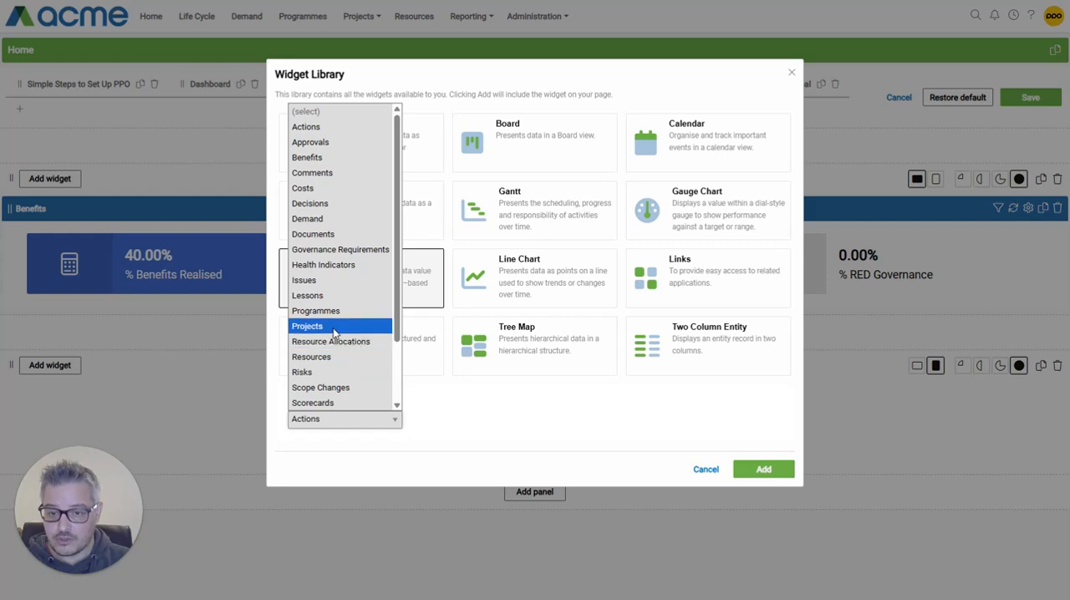
pyautogui.click(335, 328)
pyautogui.click(770, 474)
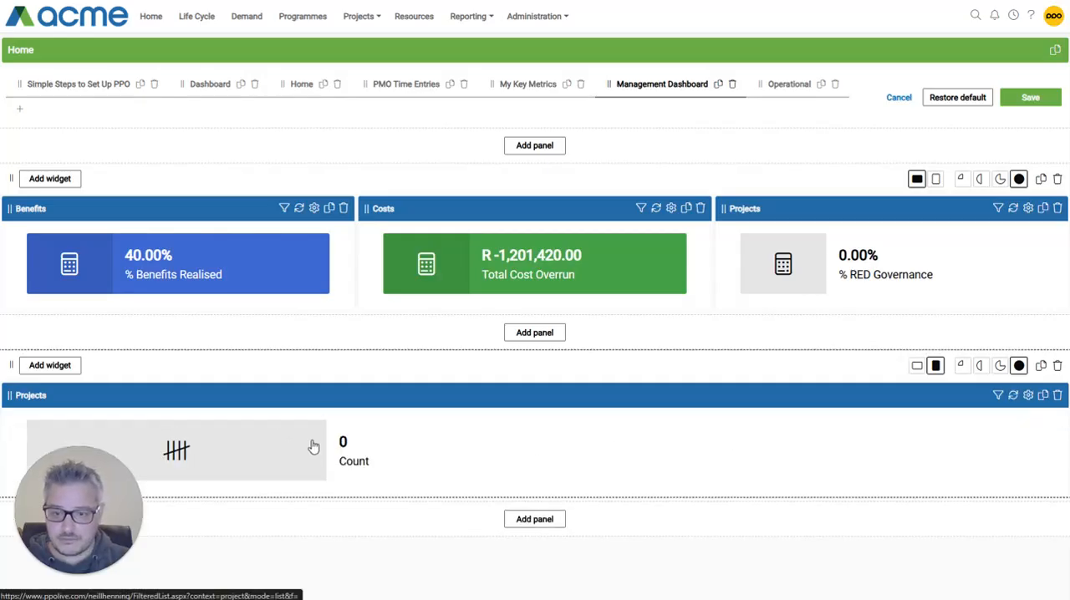
pyautogui.click(1033, 98)
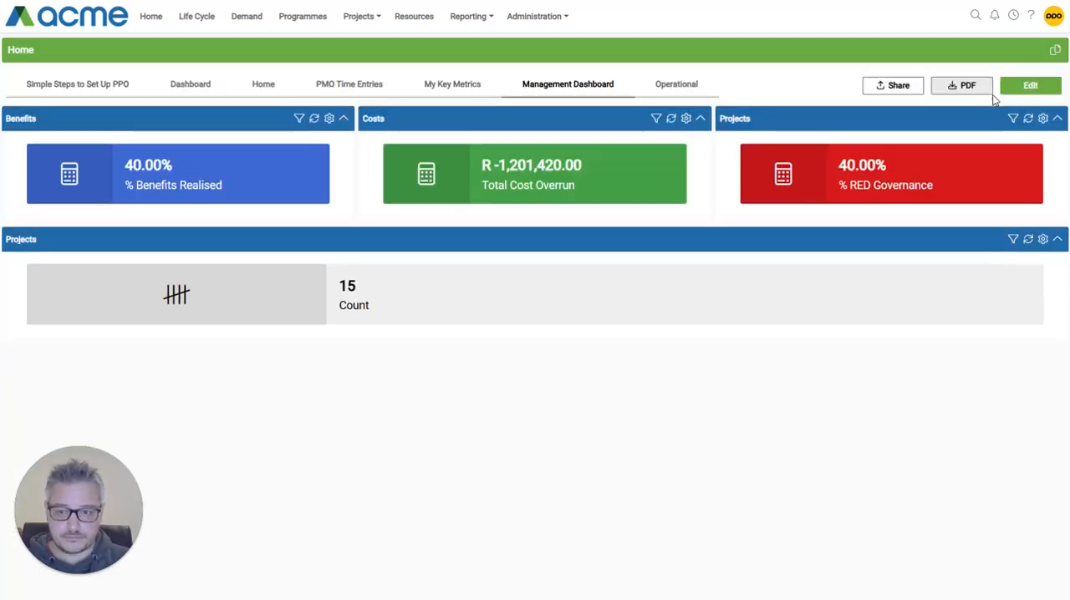
# - Configure the new Projects metric as a Calculated type with a Percentage field type and 2 decimals
pyautogui.click(1044, 241)
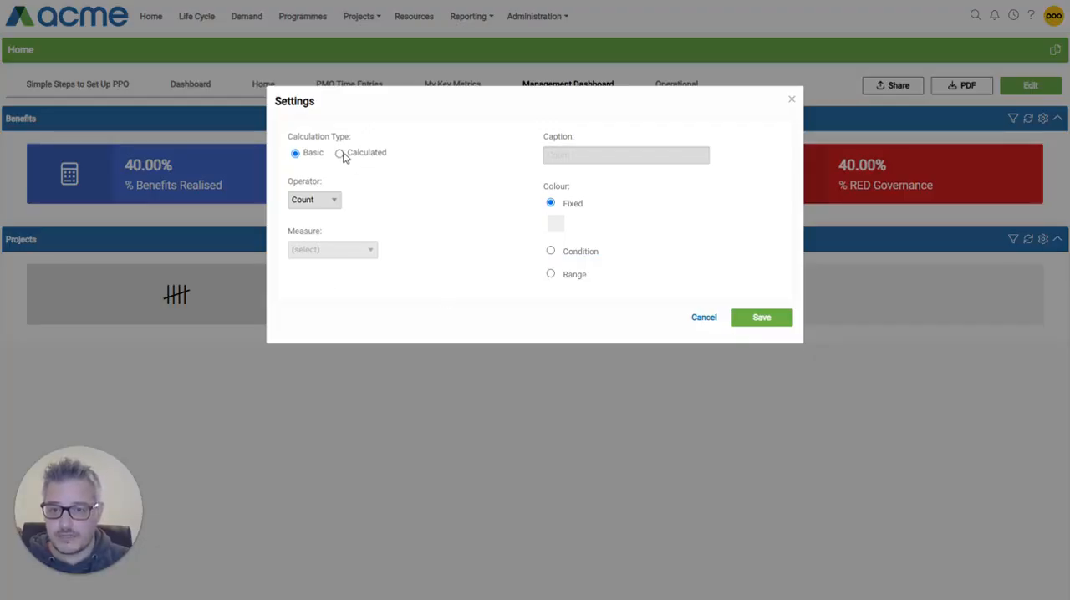
pyautogui.click(341, 153)
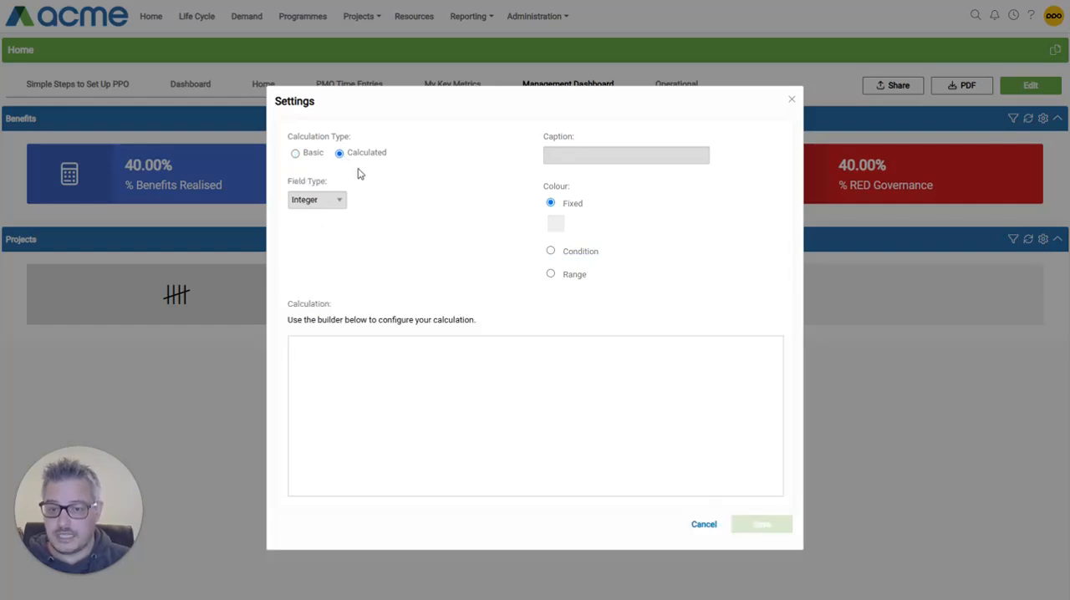
pyautogui.click(342, 209)
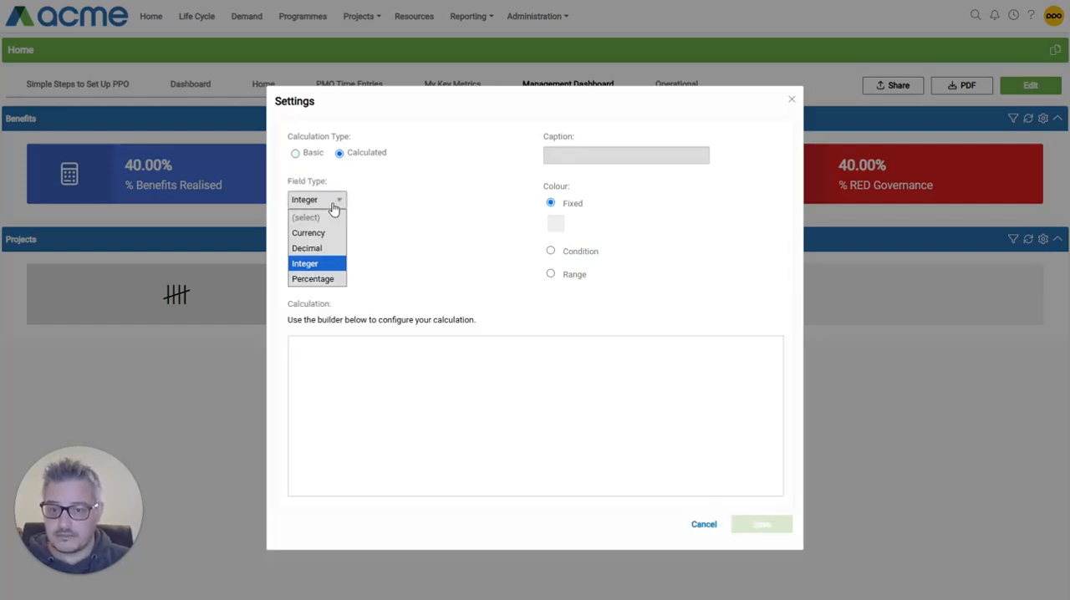
pyautogui.click(321, 279)
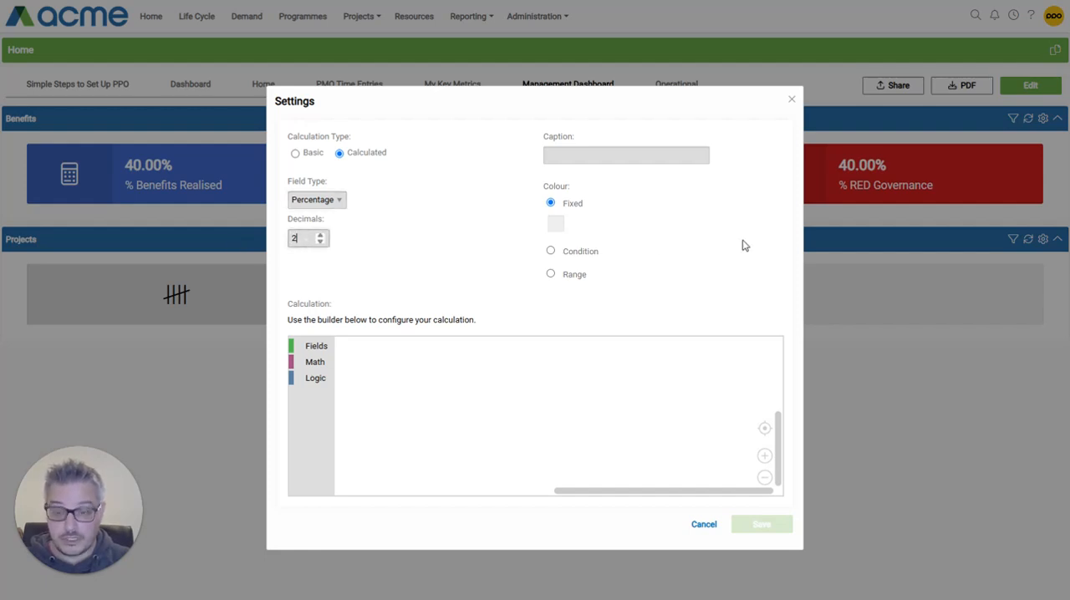
# - Caption the metric "% Projects with no budgets" and give it a fixed red colour
pyautogui.click(578, 154)
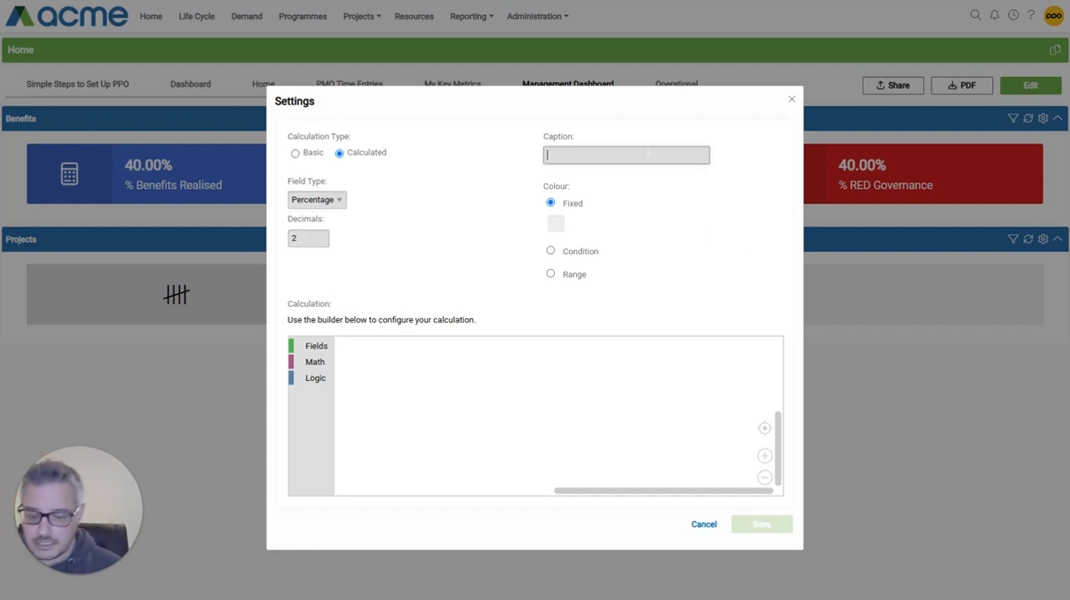
pyautogui.write('% Projects with no bud')
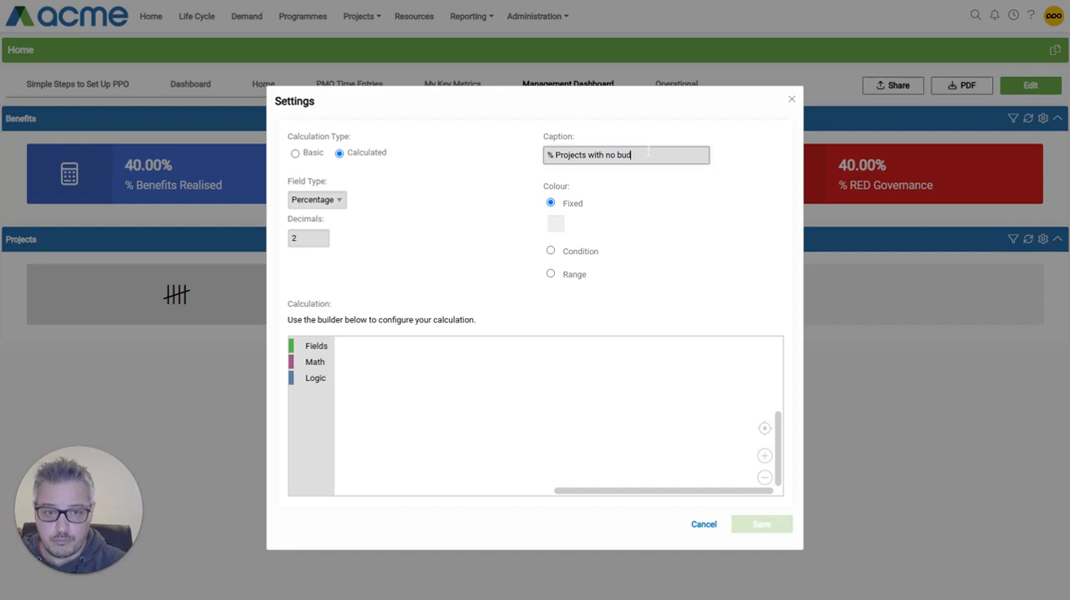
pyautogui.write('gets')
pyautogui.click(555, 223)
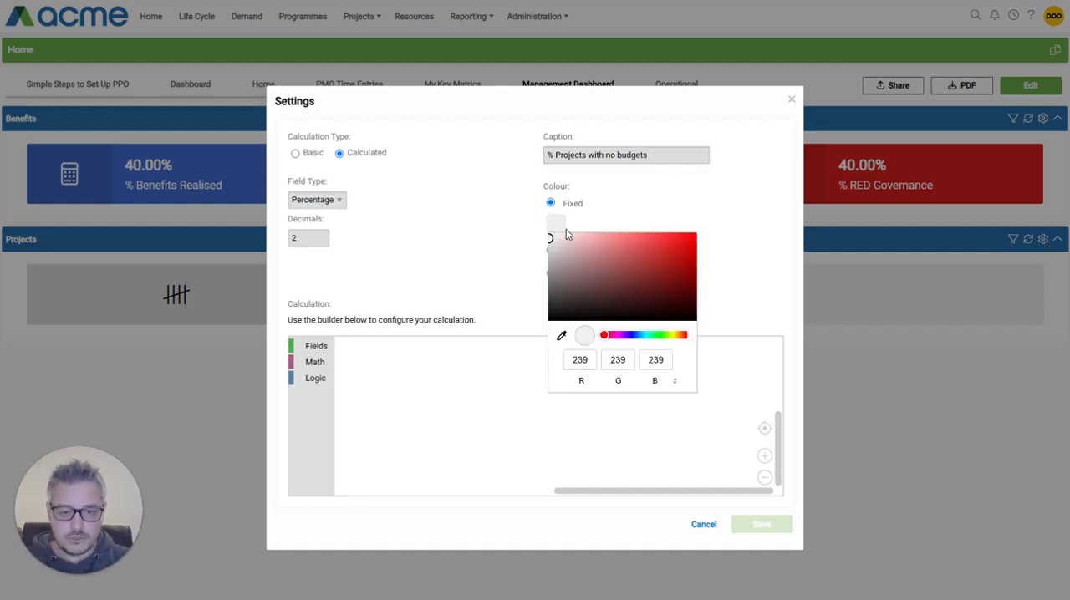
pyautogui.moveTo(654, 258); pyautogui.dragTo(673, 255)
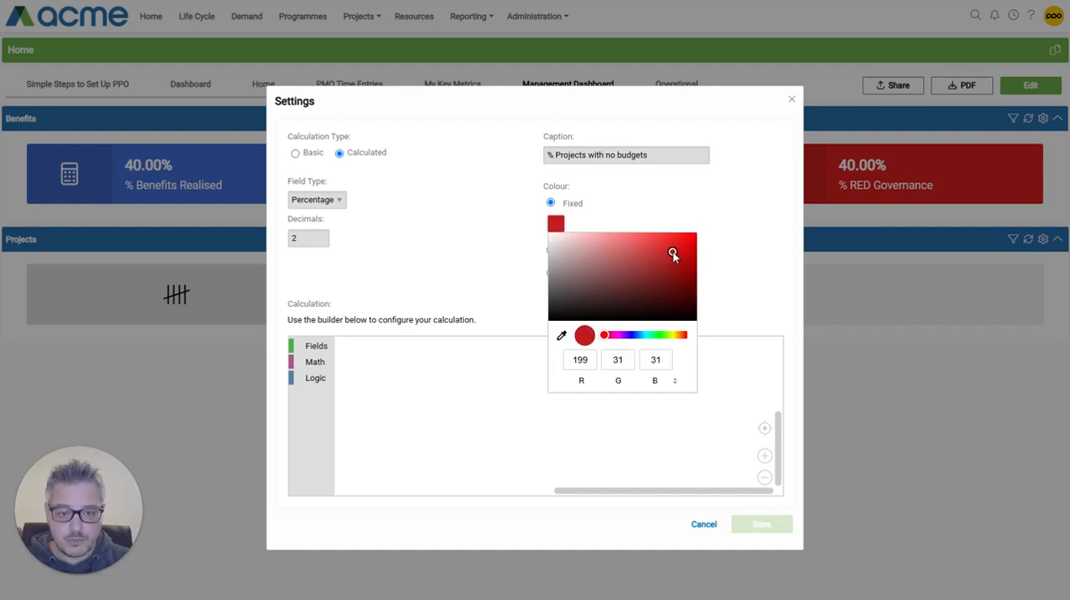
pyautogui.click(712, 194)
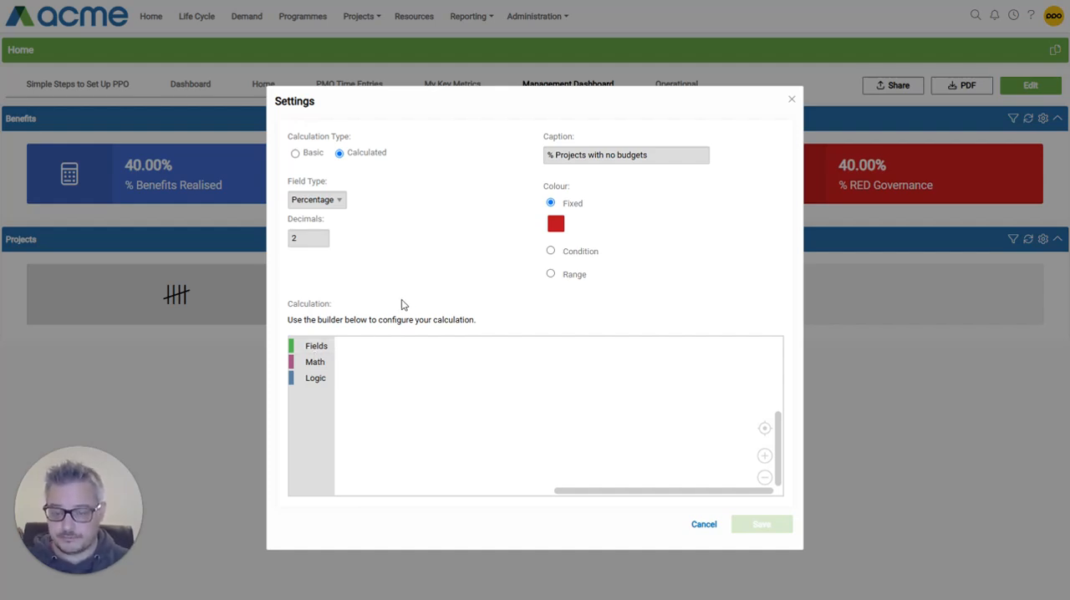
# - Place an arithmetic block in the calculation builder and set its operator to division (÷)
pyautogui.click(313, 365)
pyautogui.moveTo(375, 386); pyautogui.dragTo(441, 388)
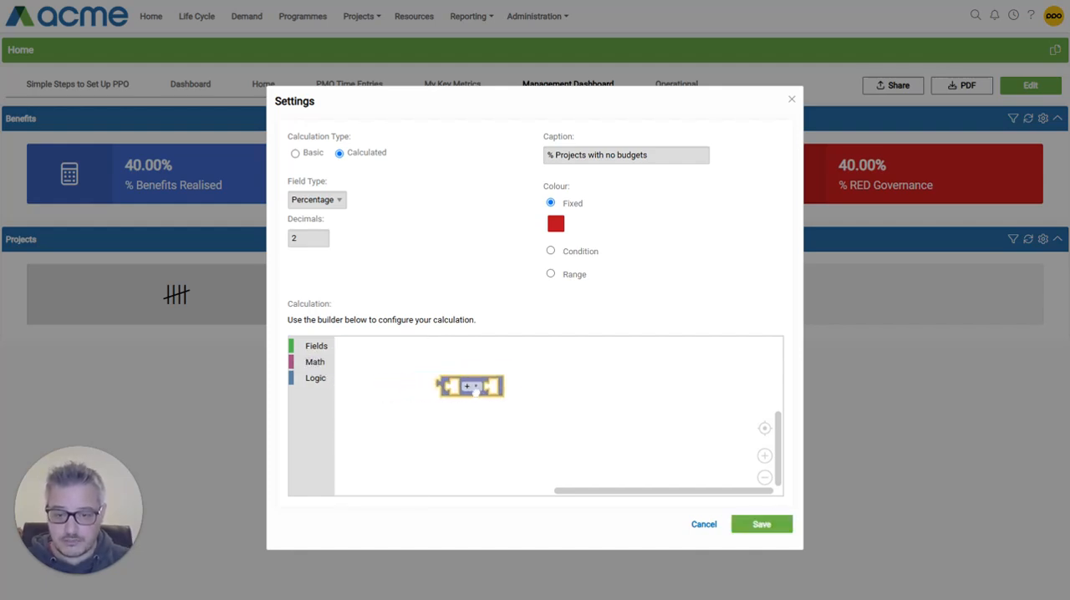
pyautogui.click(485, 382)
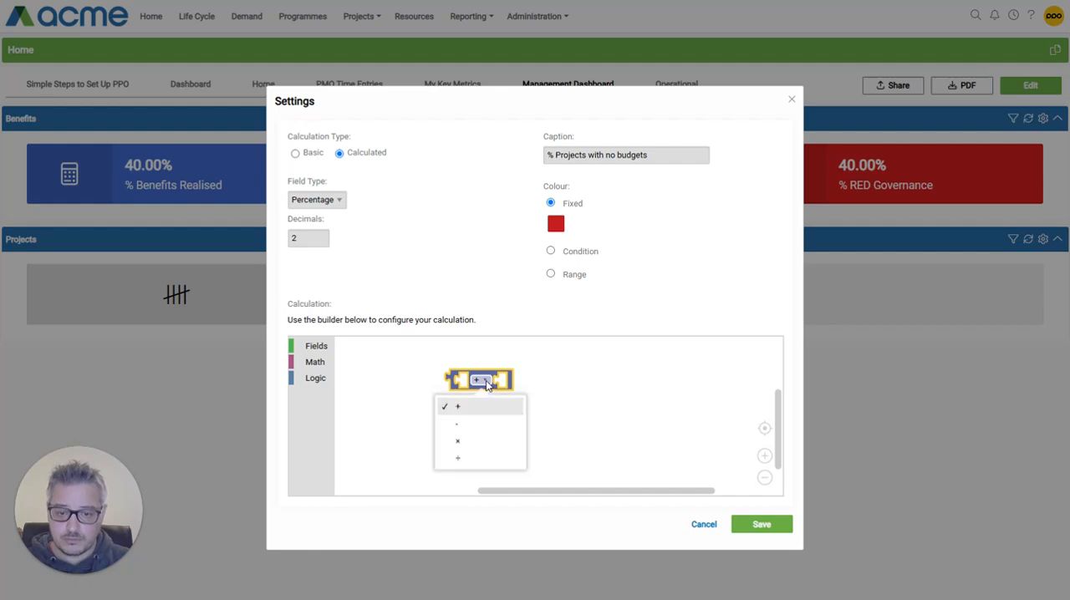
pyautogui.click(468, 457)
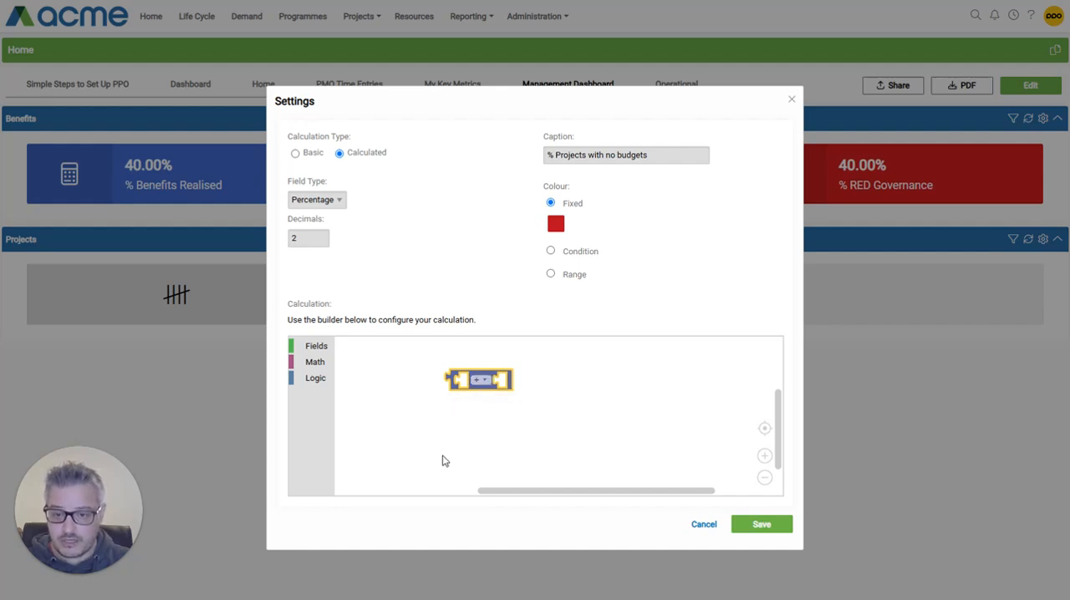
# - Fill the division's numerator with a Count if block containing an equals comparison
pyautogui.click(321, 365)
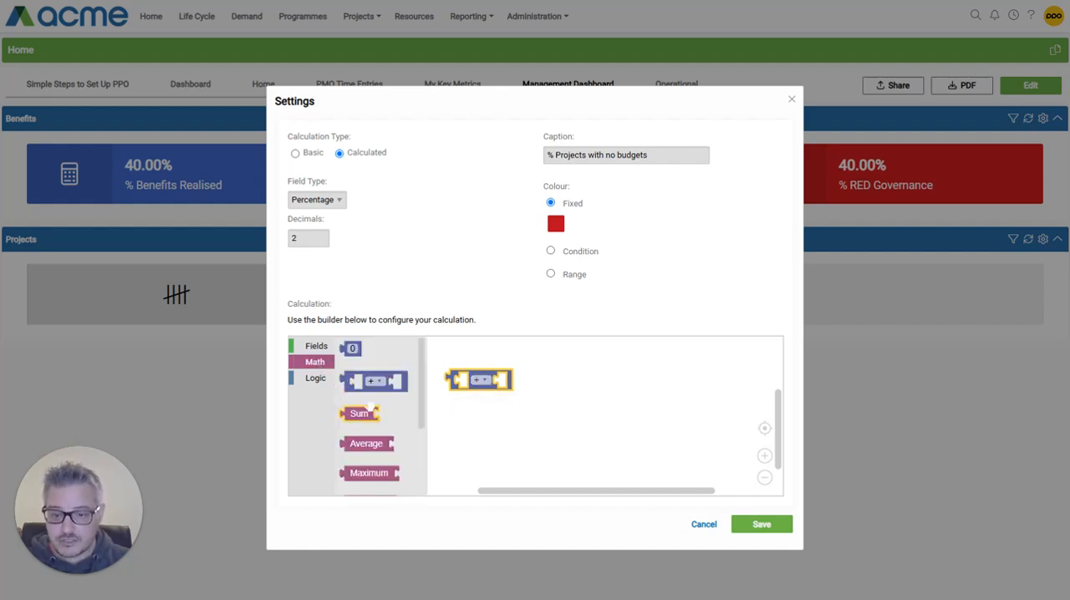
pyautogui.scroll(-3, 369, 405)
pyautogui.moveTo(362, 446); pyautogui.dragTo(477, 382)
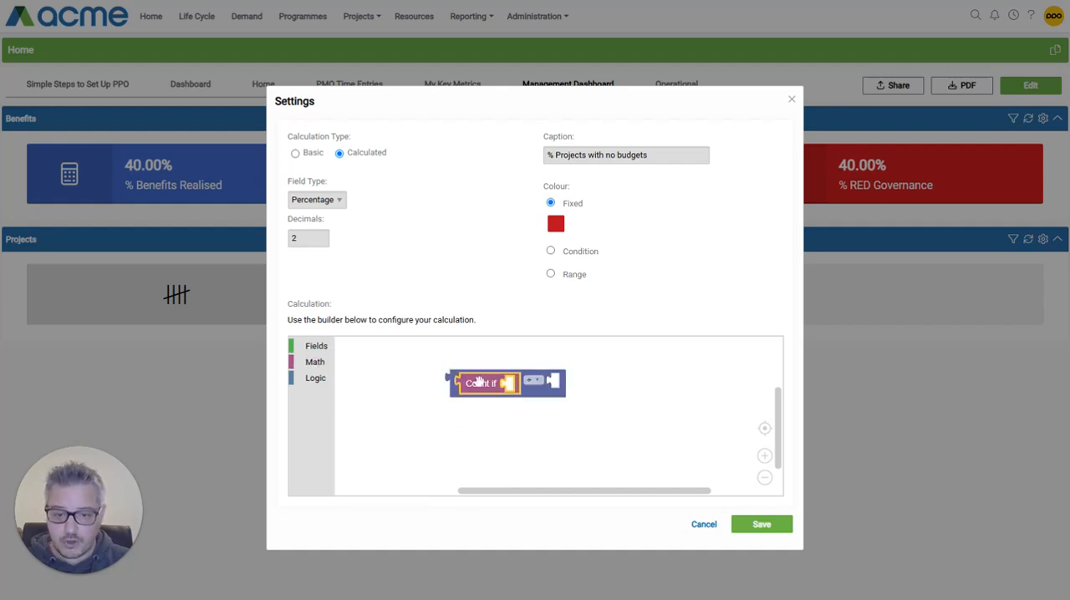
pyautogui.click(319, 379)
pyautogui.moveTo(368, 354); pyautogui.dragTo(531, 386)
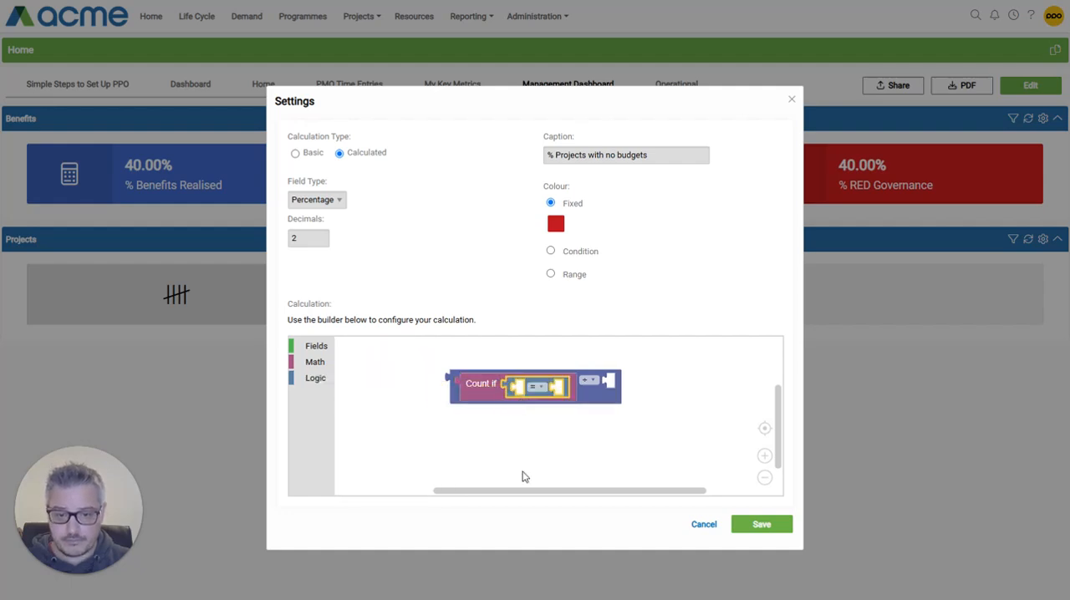
# - Complete the Count if condition as Total Budget = 0 and shift the block to make room
pyautogui.click(316, 352)
pyautogui.moveTo(376, 437); pyautogui.dragTo(552, 389)
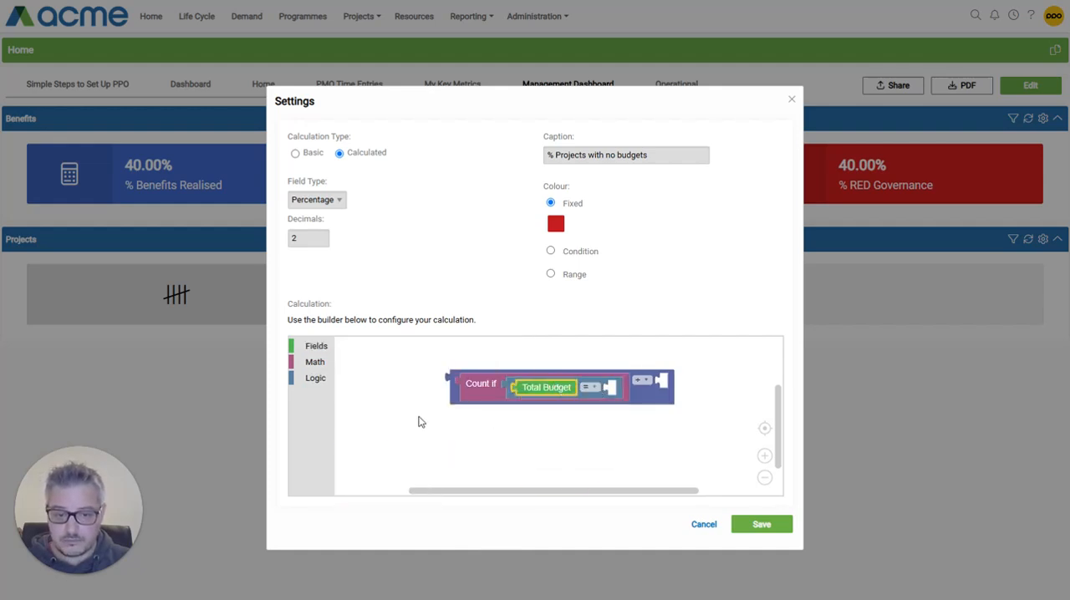
pyautogui.click(316, 362)
pyautogui.moveTo(375, 374); pyautogui.dragTo(615, 390)
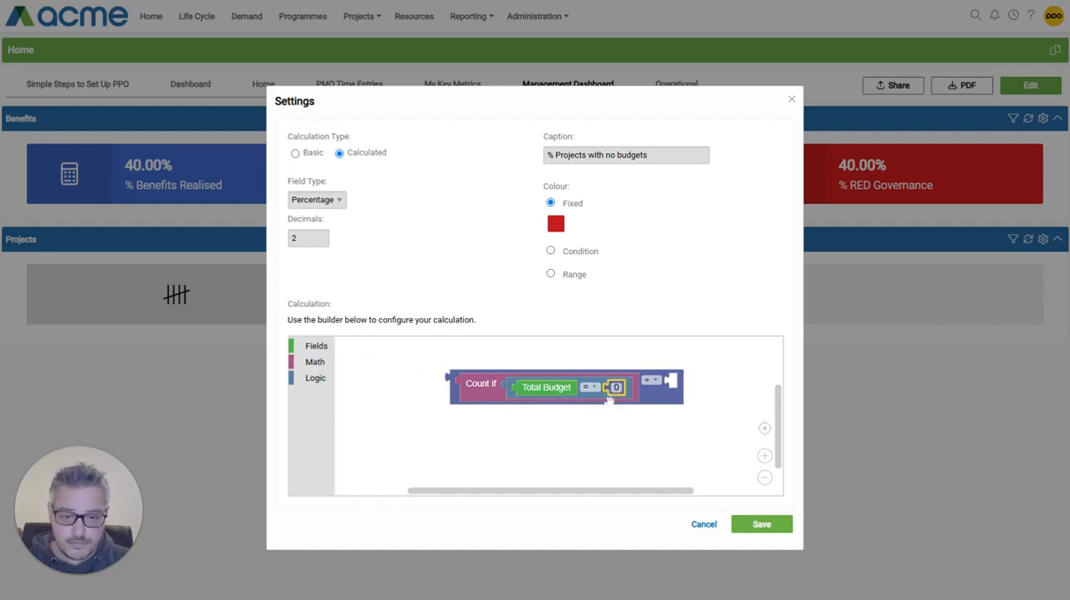
pyautogui.moveTo(489, 392); pyautogui.dragTo(439, 395)
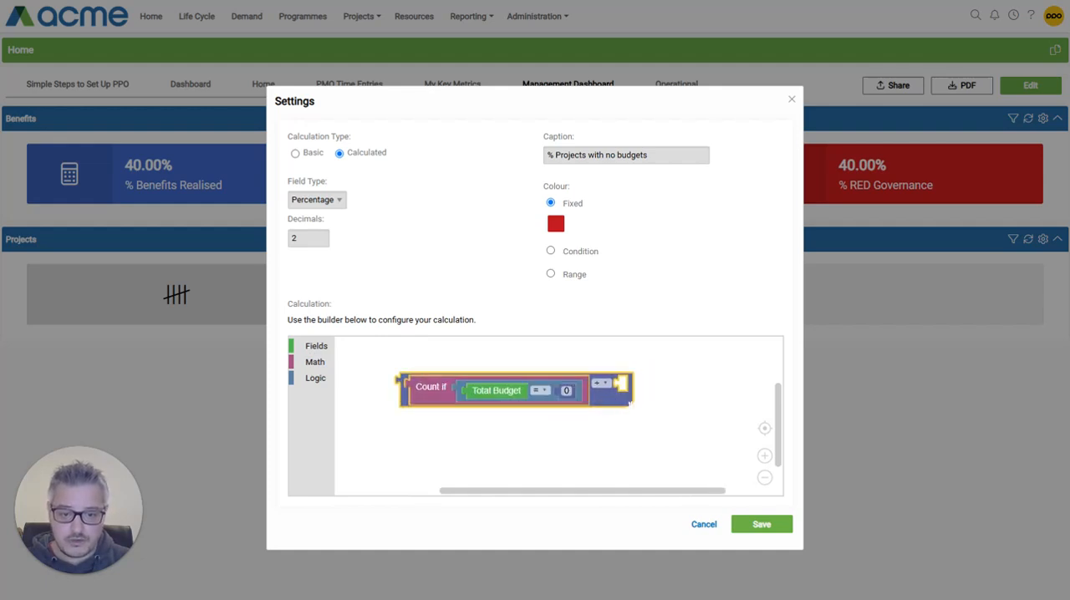
# - Set the division's denominator to a Count block and save the metric settings
pyautogui.click(316, 347)
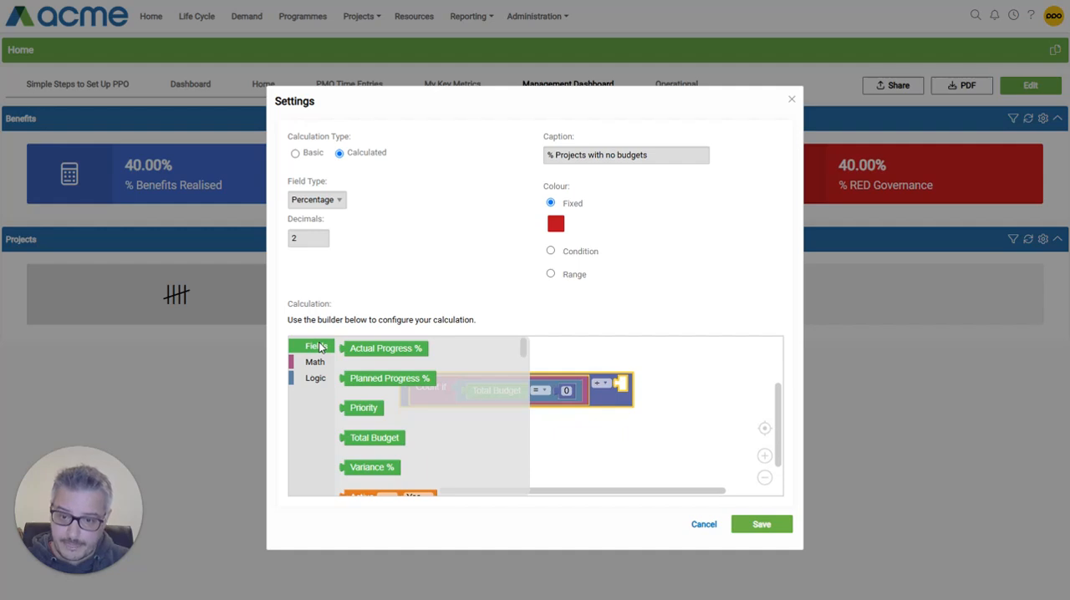
pyautogui.click(318, 347)
pyautogui.click(322, 365)
pyautogui.scroll(-5, 381, 393)
pyautogui.moveTo(392, 414); pyautogui.dragTo(649, 384)
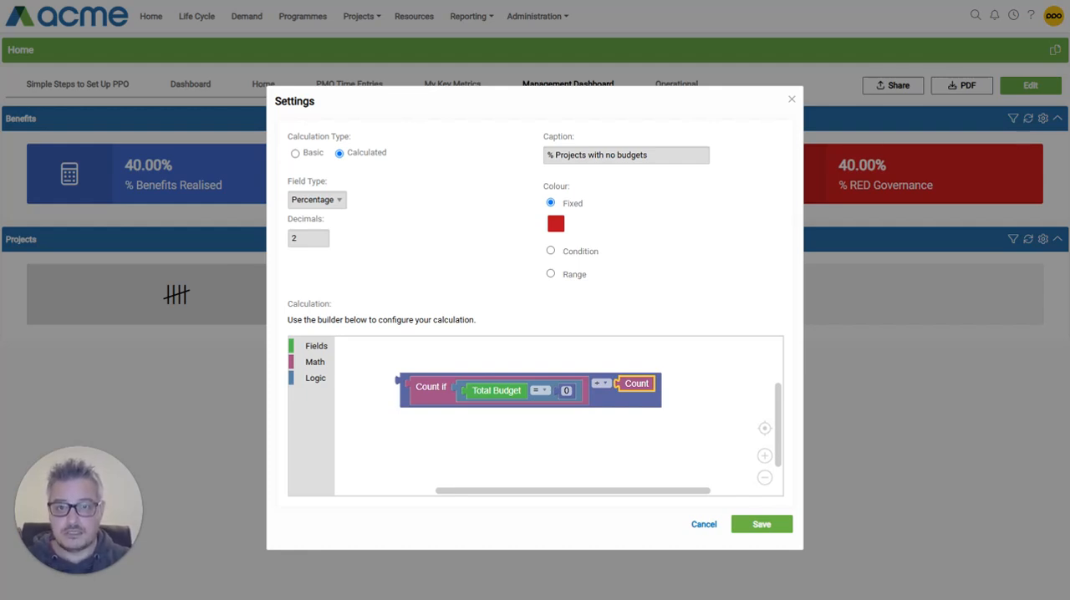
pyautogui.click(761, 525)
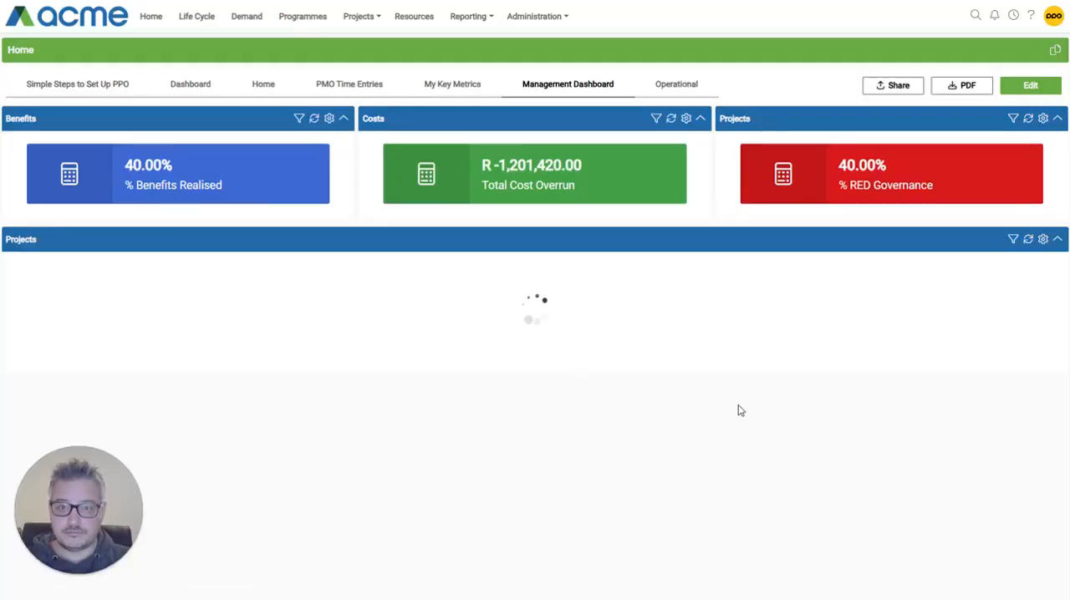